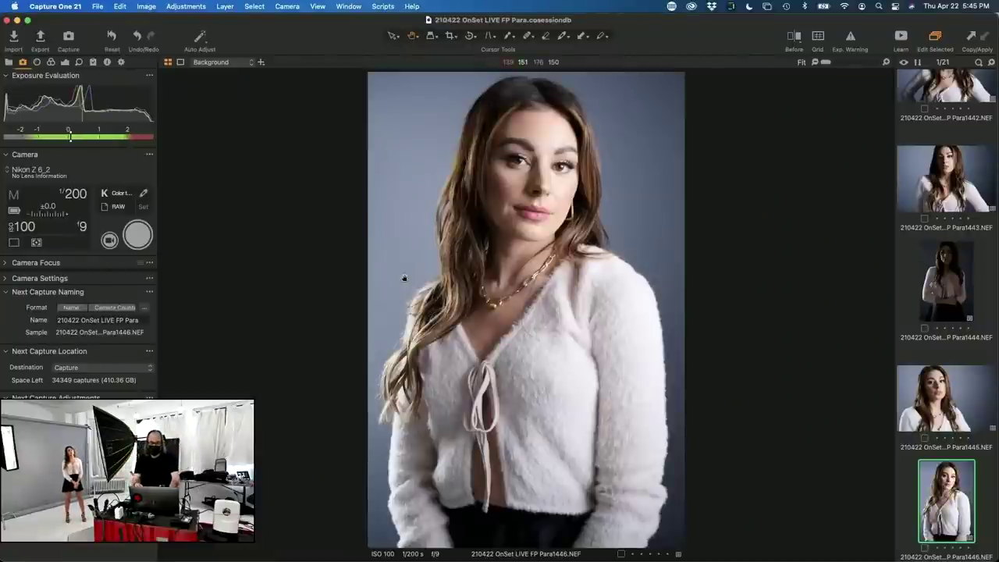
# Step: Examine the model's face, the necklace area and the fuzzy sweater texture at close magnification in capture Para1446
pyautogui.click(517, 167)
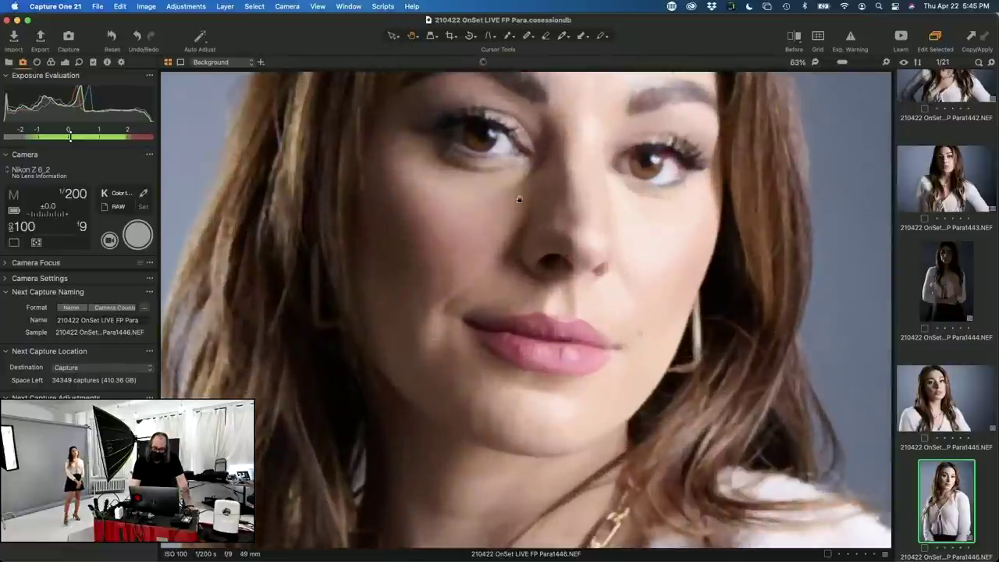
pyautogui.click(526, 260)
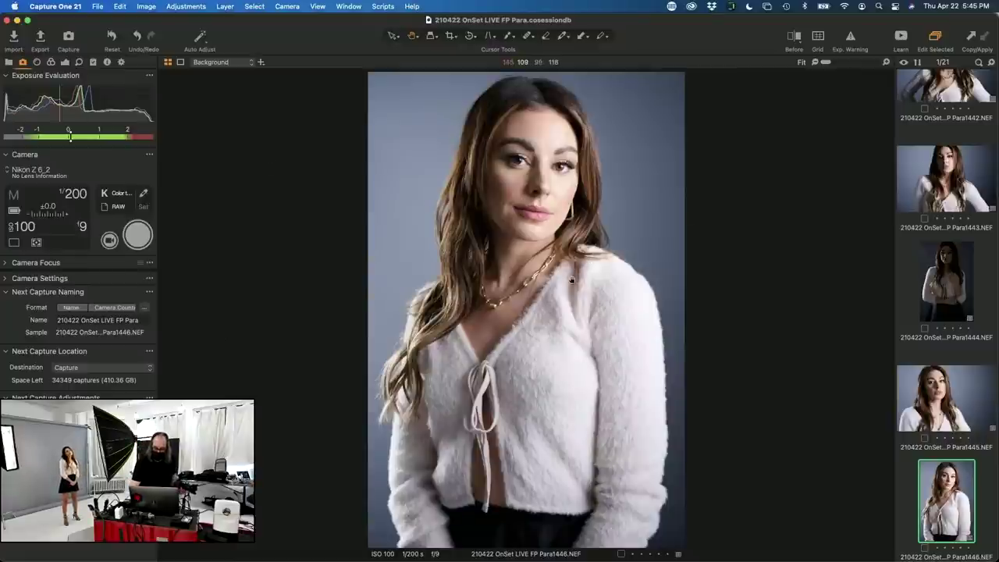
pyautogui.click(596, 279)
pyautogui.moveTo(603, 391); pyautogui.dragTo(504, 323)
pyautogui.moveTo(593, 270); pyautogui.dragTo(526, 291)
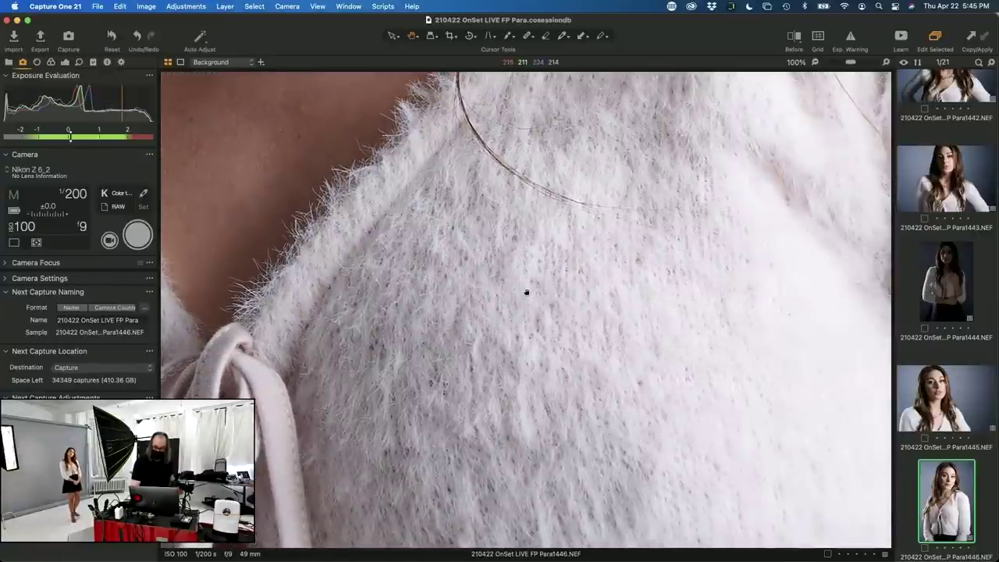
pyautogui.moveTo(590, 270); pyautogui.dragTo(591, 424)
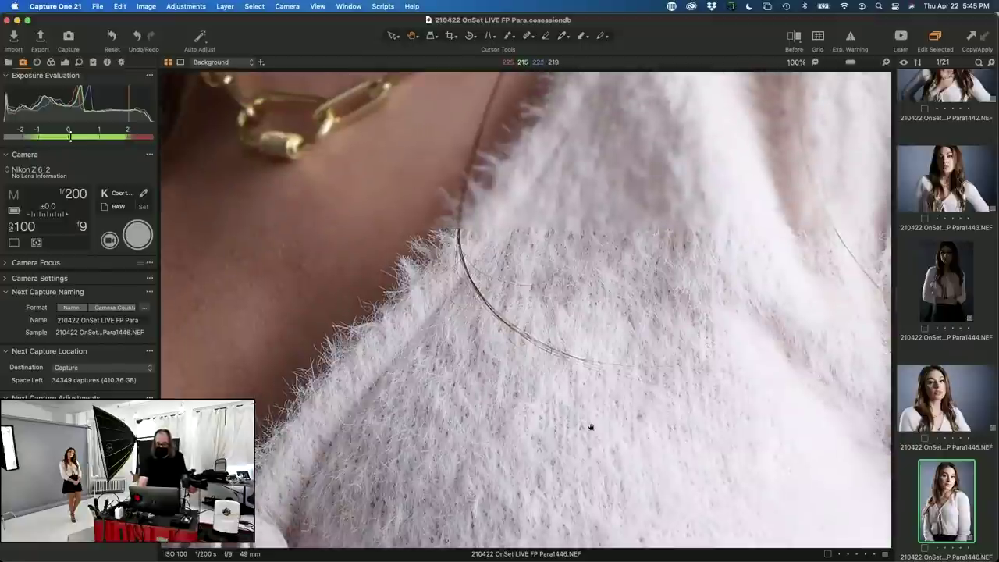
pyautogui.moveTo(608, 289); pyautogui.dragTo(604, 362)
pyautogui.scroll(-2, 612, 282)
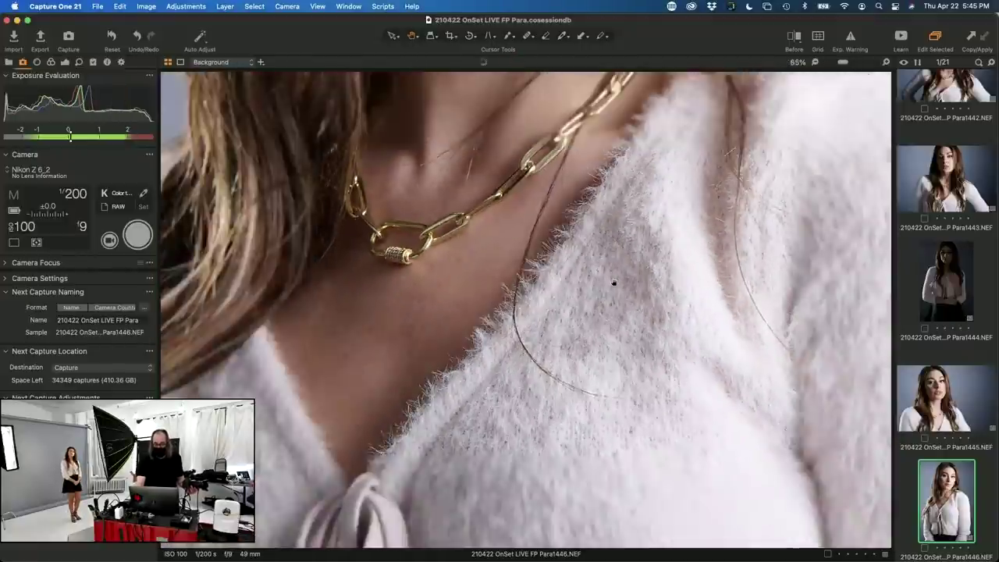
pyautogui.scroll(1, 613, 282)
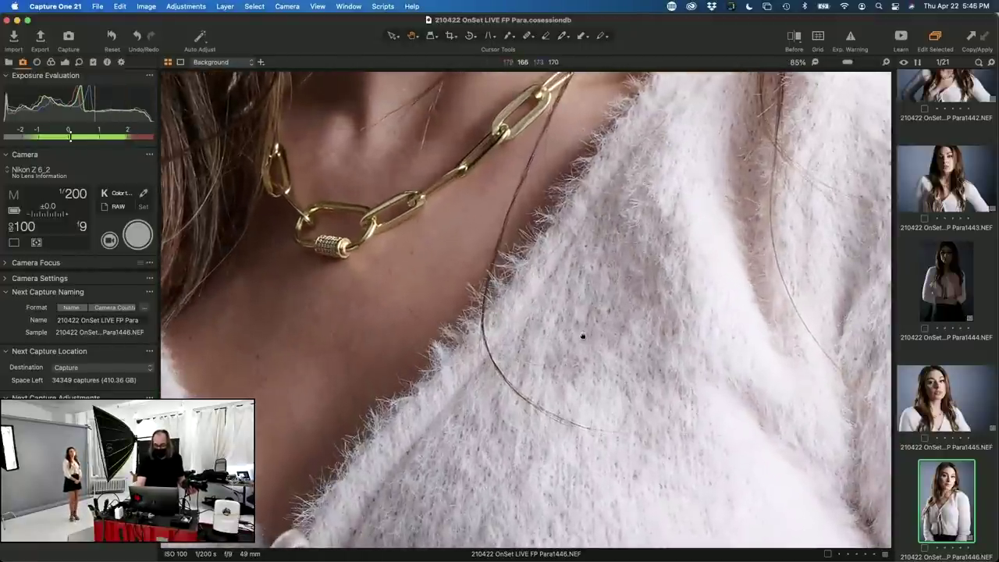
pyautogui.scroll(2, 624, 326)
pyautogui.scroll(3, 465, 81)
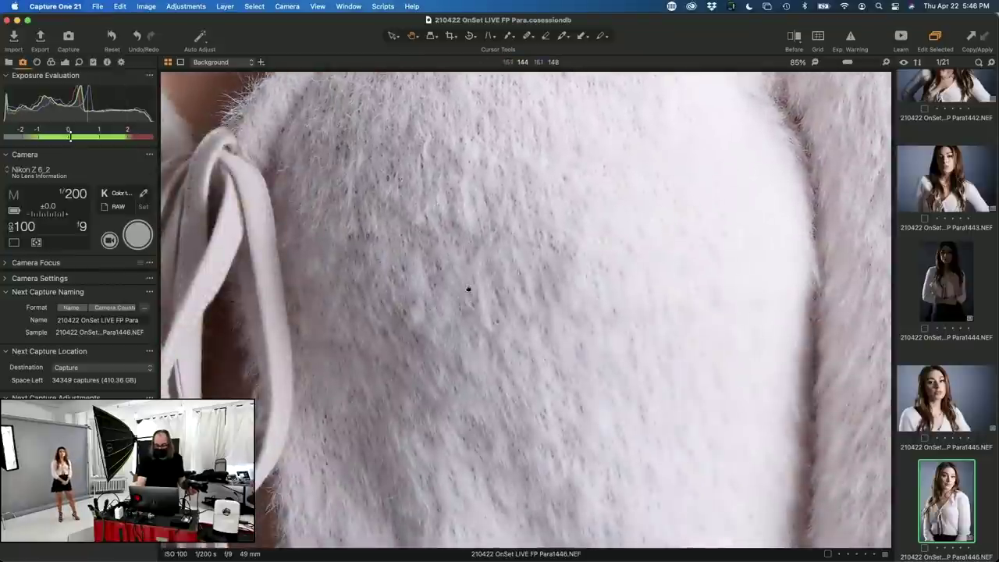
pyautogui.scroll(-3, 330, 414)
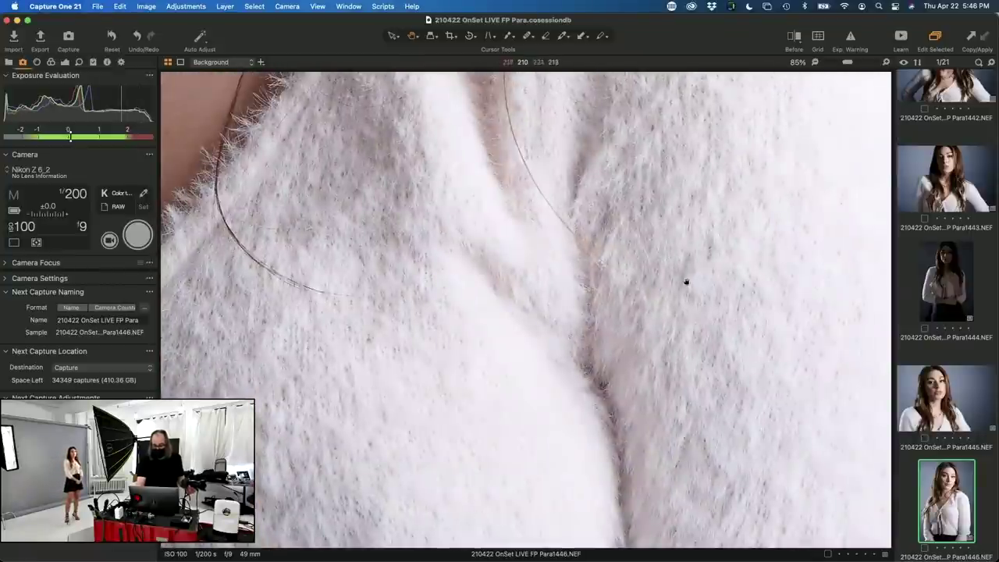
pyautogui.scroll(-3, 686, 282)
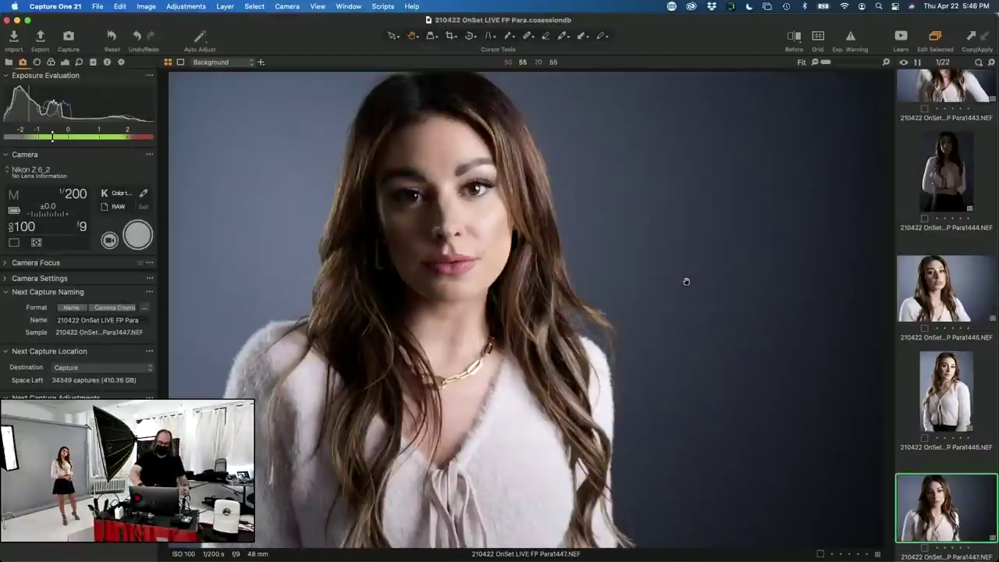
# Step: Examine the eyes, hair strands, sweater tie and skin around the mouth at 100% in capture Para1447
pyautogui.click(409, 200)
pyautogui.moveTo(520, 323); pyautogui.dragTo(741, 68)
pyautogui.moveTo(797, 242); pyautogui.dragTo(749, 74)
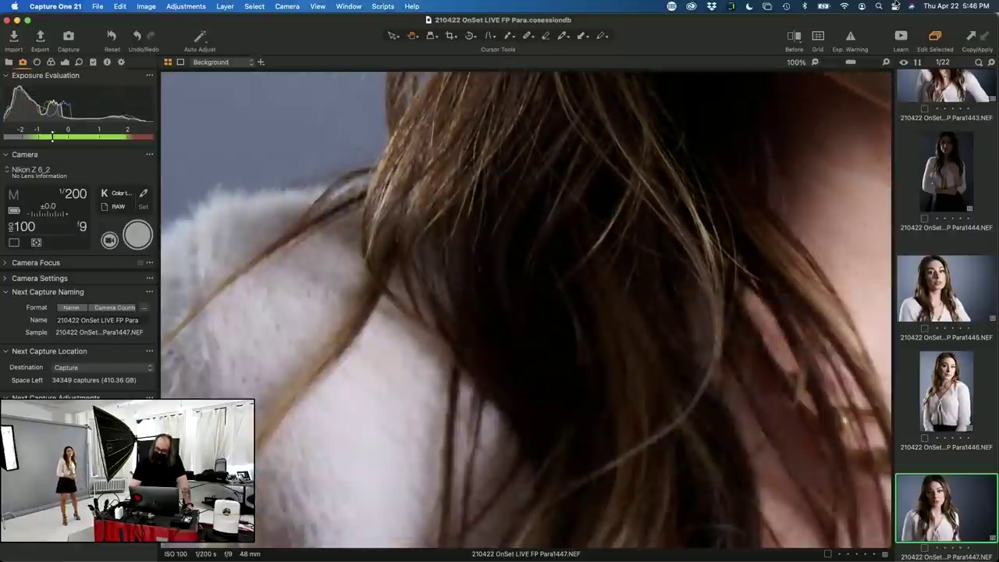
pyautogui.moveTo(493, 311); pyautogui.dragTo(664, 305)
pyautogui.moveTo(510, 358); pyautogui.dragTo(472, 244)
pyautogui.hscroll(5, 472, 245)
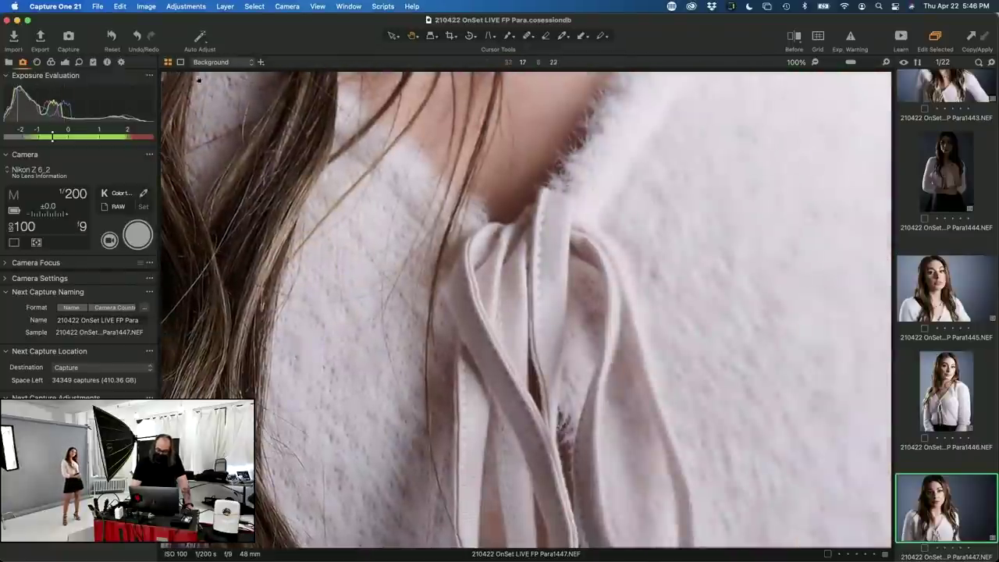
pyautogui.moveTo(577, 357); pyautogui.dragTo(457, 211)
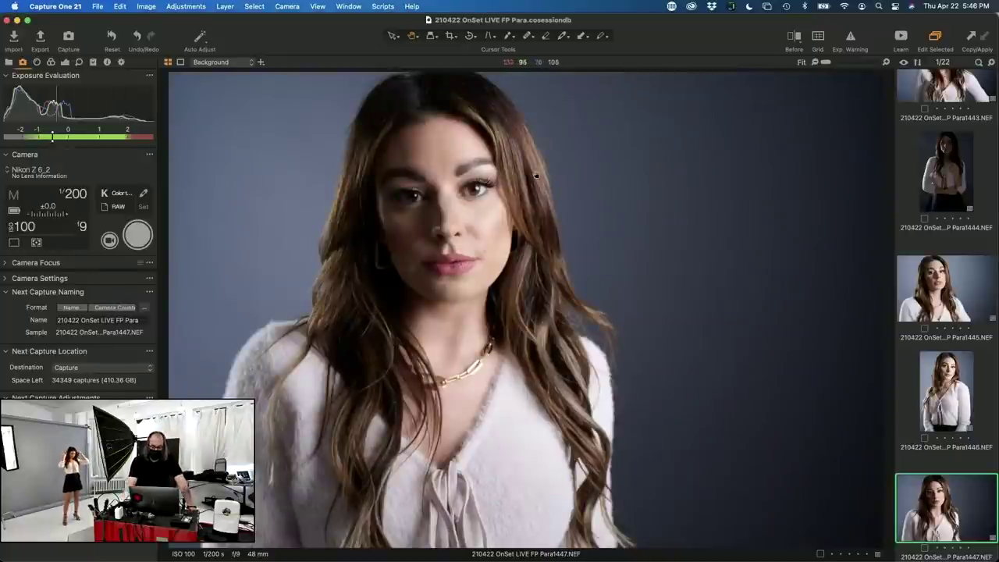
pyautogui.click(525, 191)
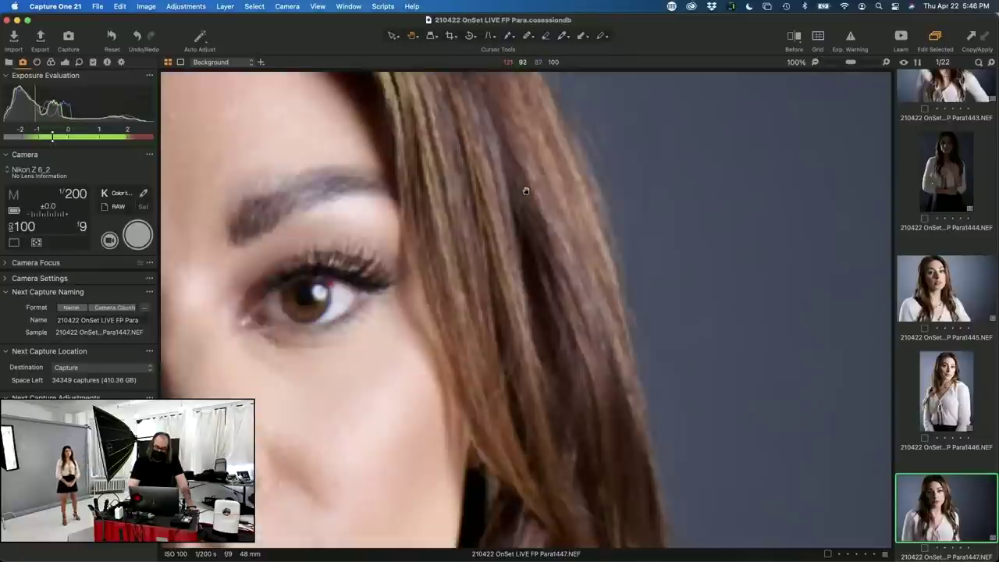
pyautogui.moveTo(480, 273); pyautogui.dragTo(352, 74)
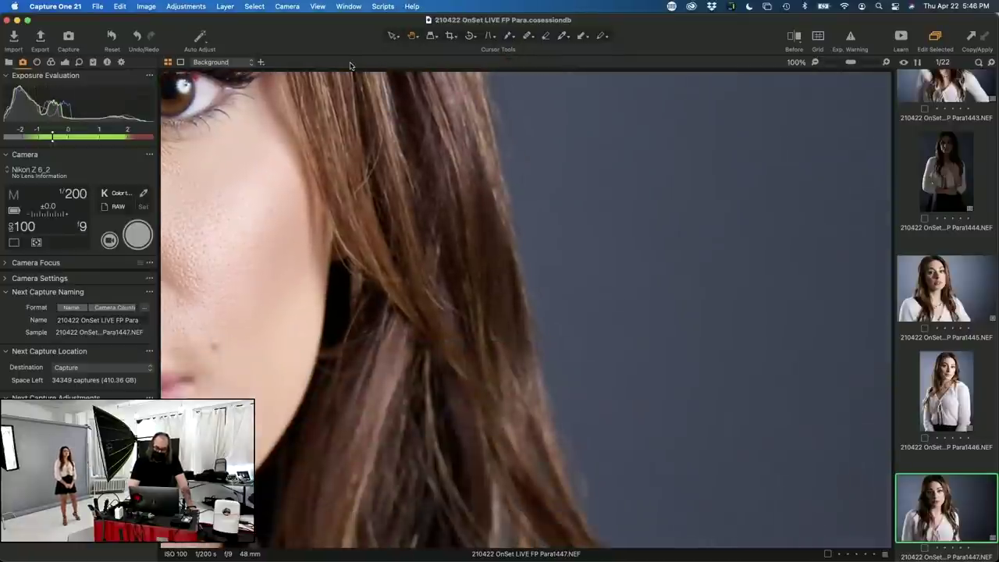
pyautogui.scroll(-10, 206, 225)
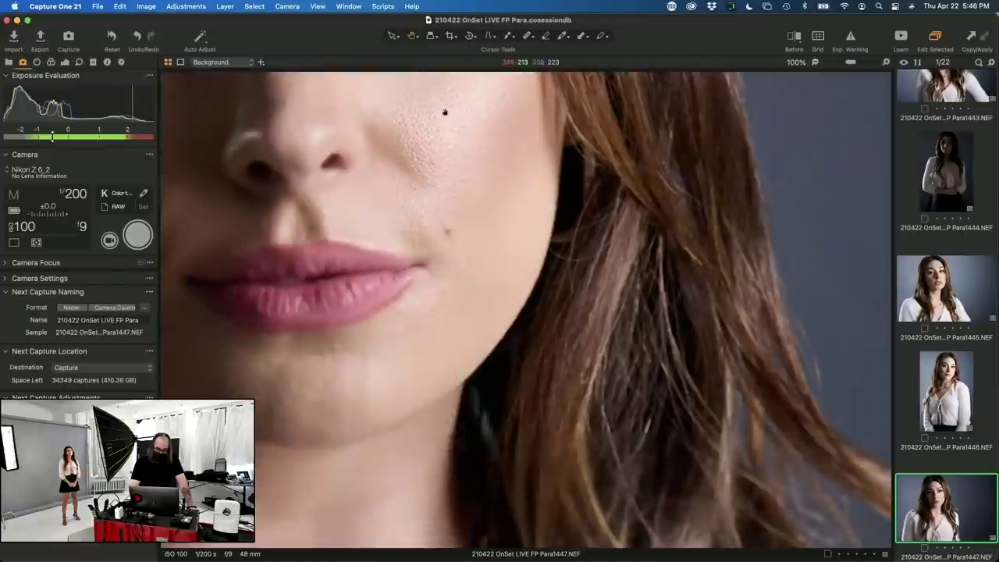
pyautogui.hscroll(-2, 460, 260)
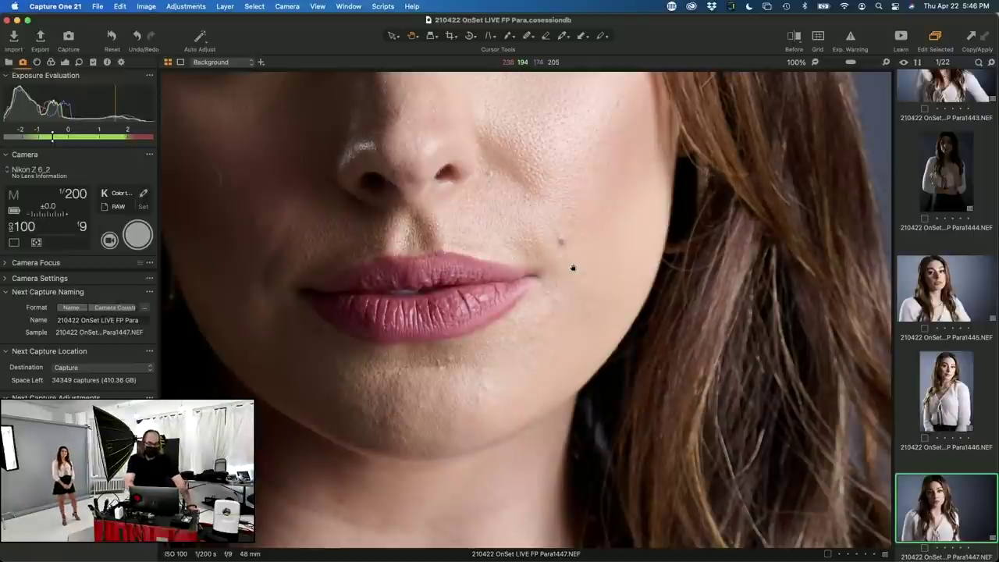
pyautogui.click(406, 136)
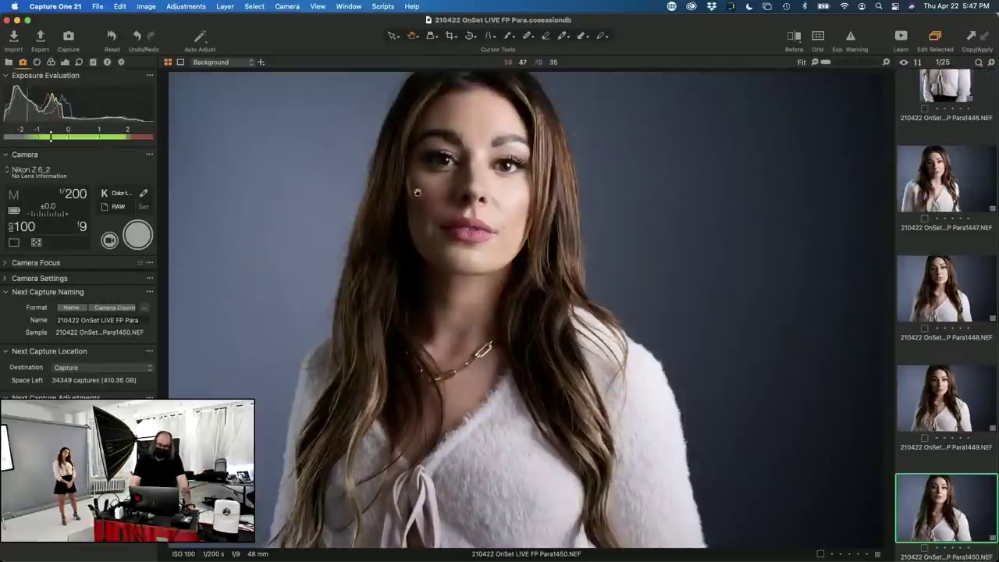
# Step: Check the model's facial detail up close in capture Para1450 and in the backlit capture Para1459
pyautogui.scroll(3, 417, 192)
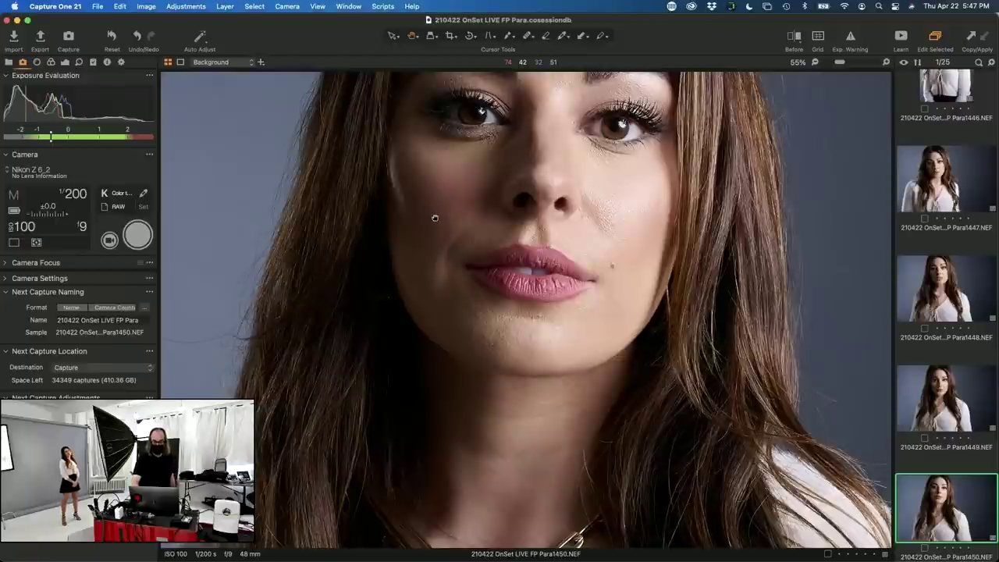
pyautogui.scroll(-3, 435, 217)
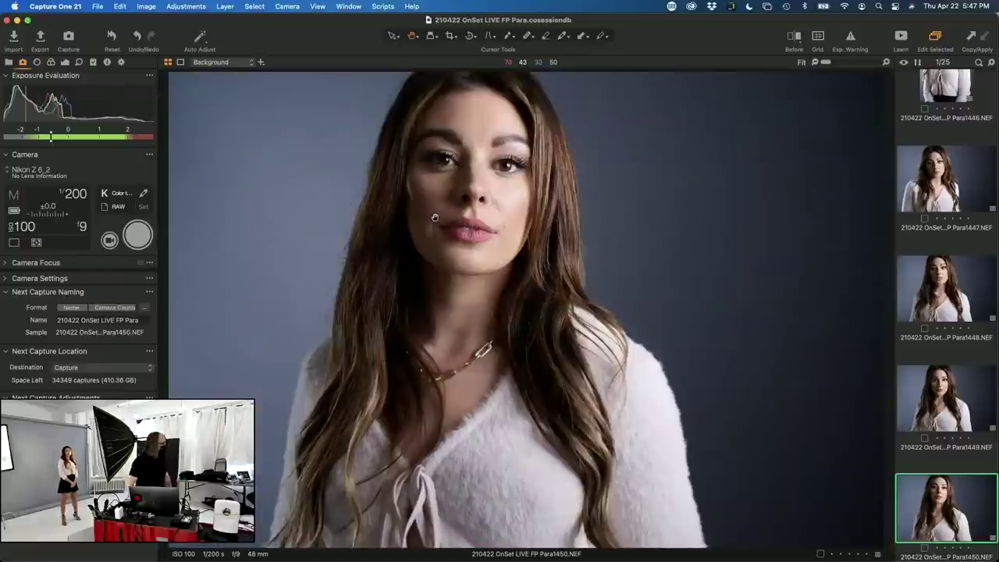
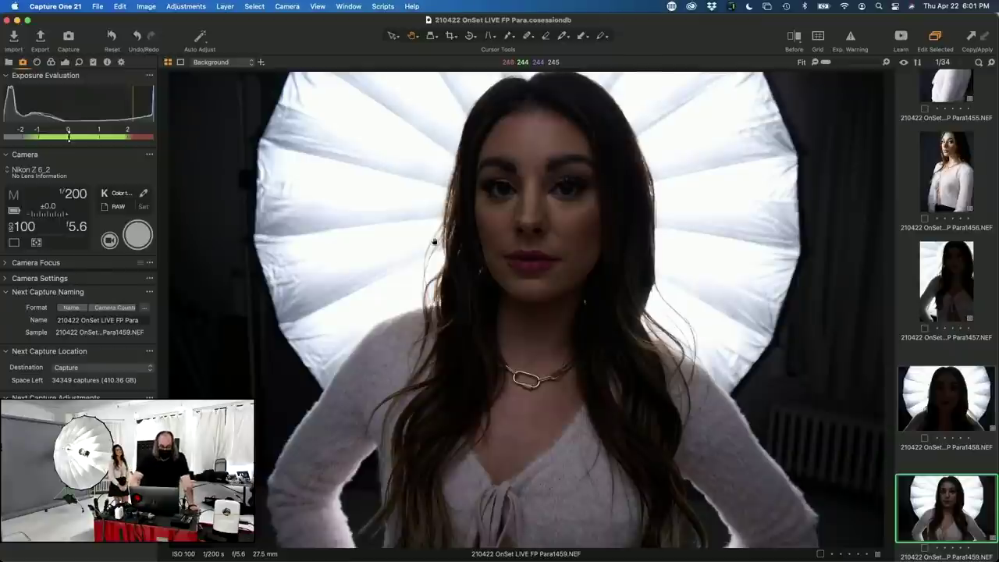
pyautogui.click(511, 197)
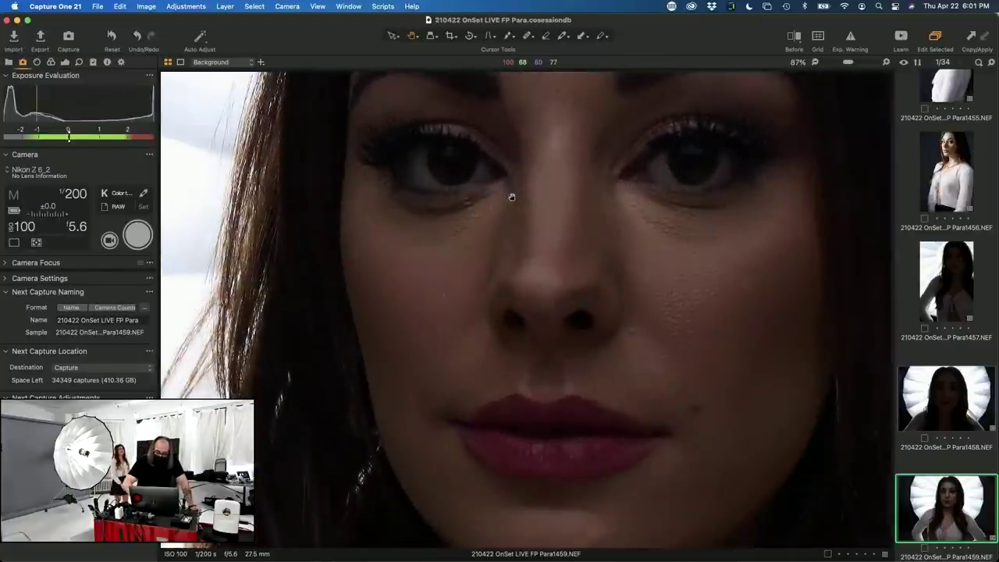
pyautogui.click(561, 334)
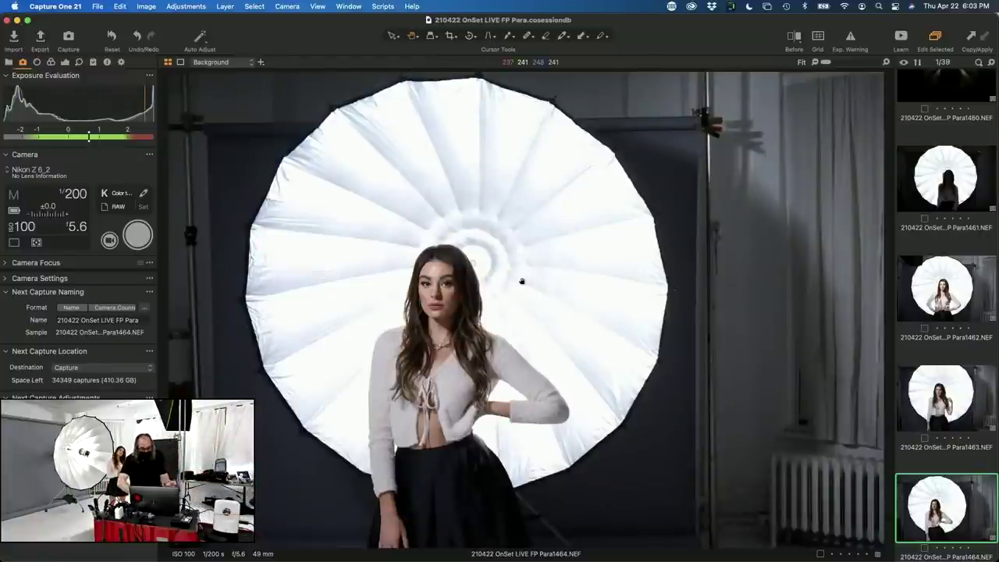
# Step: Crop capture Para1464 to the Square aspect ratio, framing the model and the whole white umbrella
pyautogui.click(454, 36)
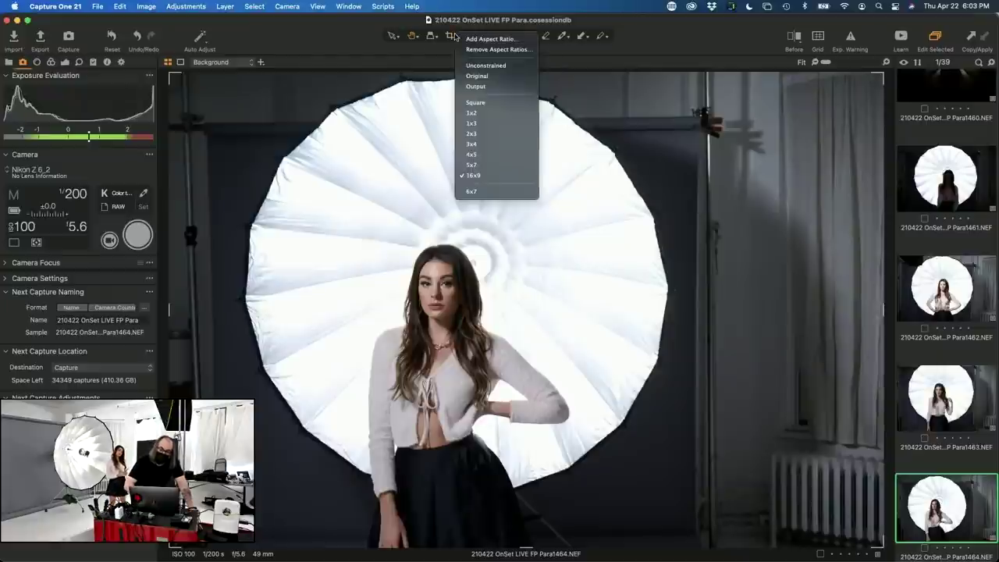
pyautogui.click(475, 104)
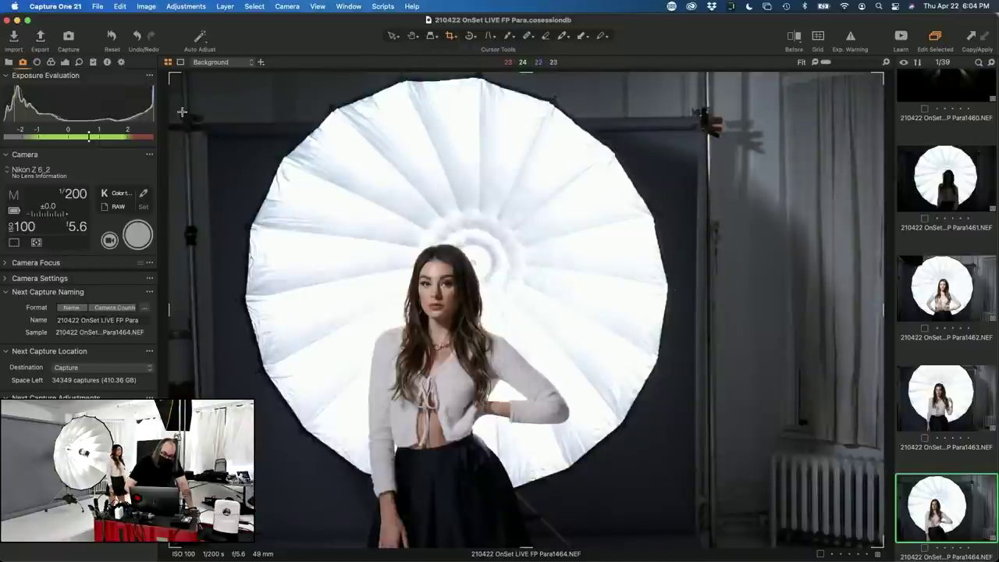
pyautogui.moveTo(172, 311); pyautogui.dragTo(200, 312)
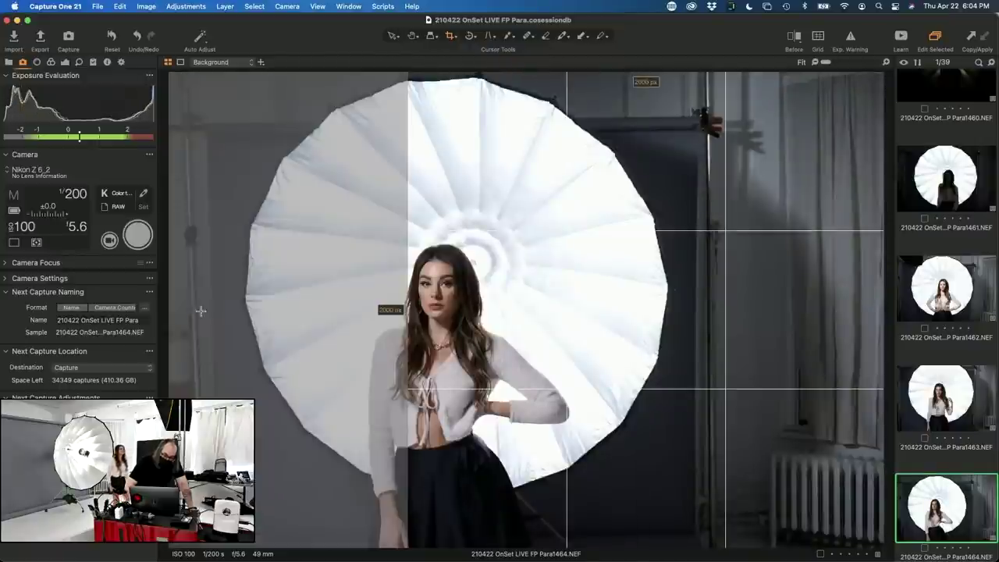
pyautogui.moveTo(577, 304); pyautogui.dragTo(399, 318)
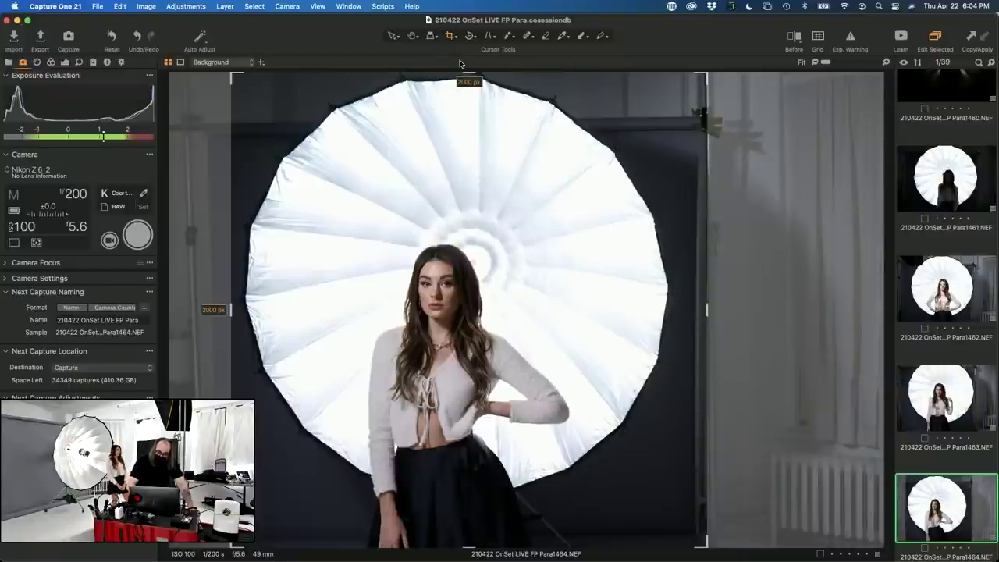
pyautogui.click(415, 37)
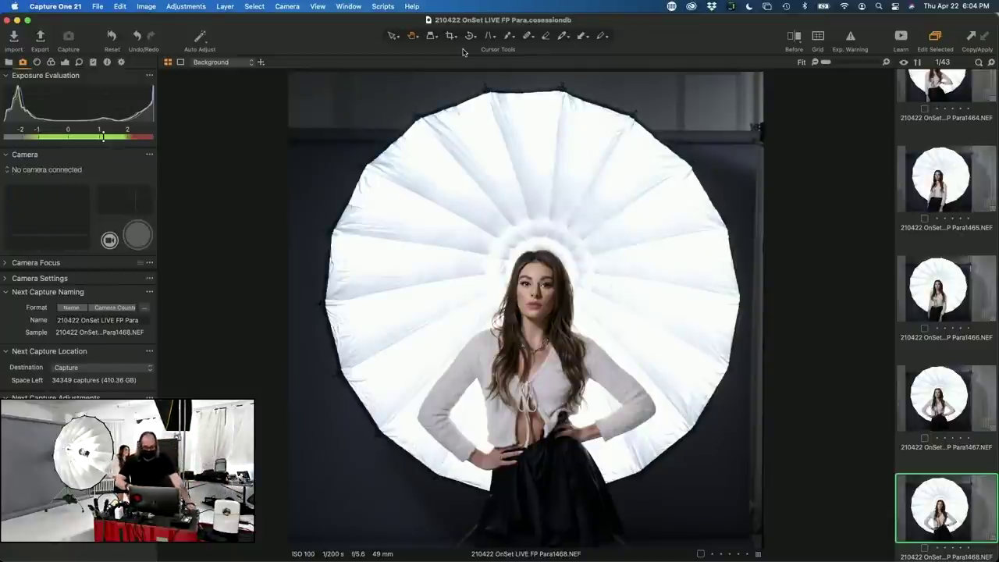
# Step: Inspect the model's face at 100% in capture Para1468, return to the full view and select that capture again
pyautogui.click(539, 288)
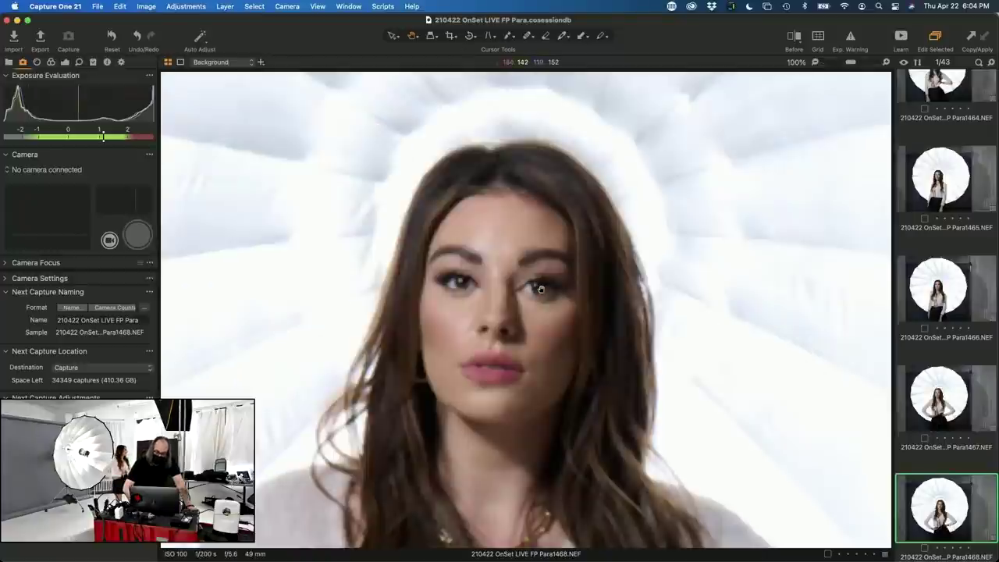
pyautogui.click(556, 338)
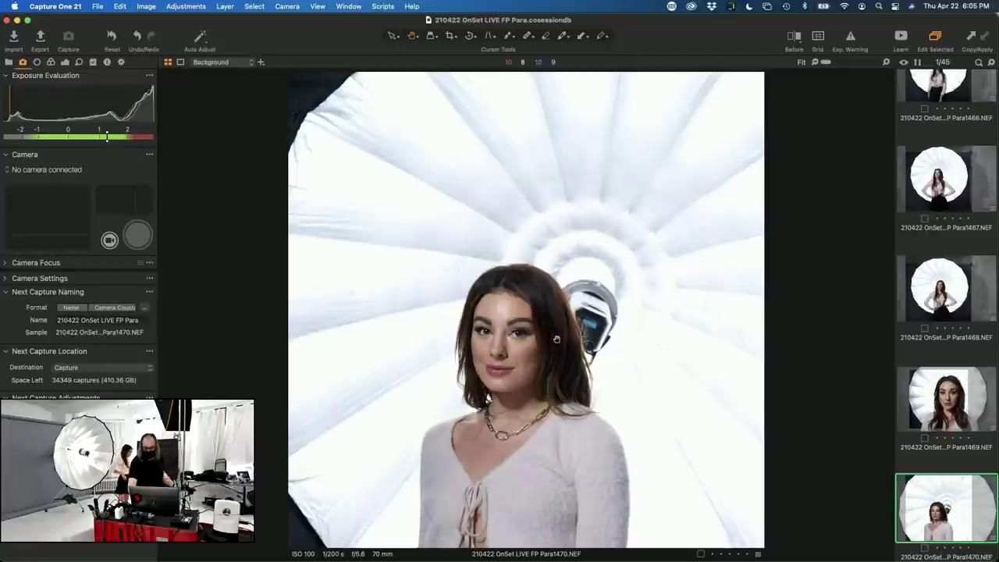
pyautogui.click(919, 286)
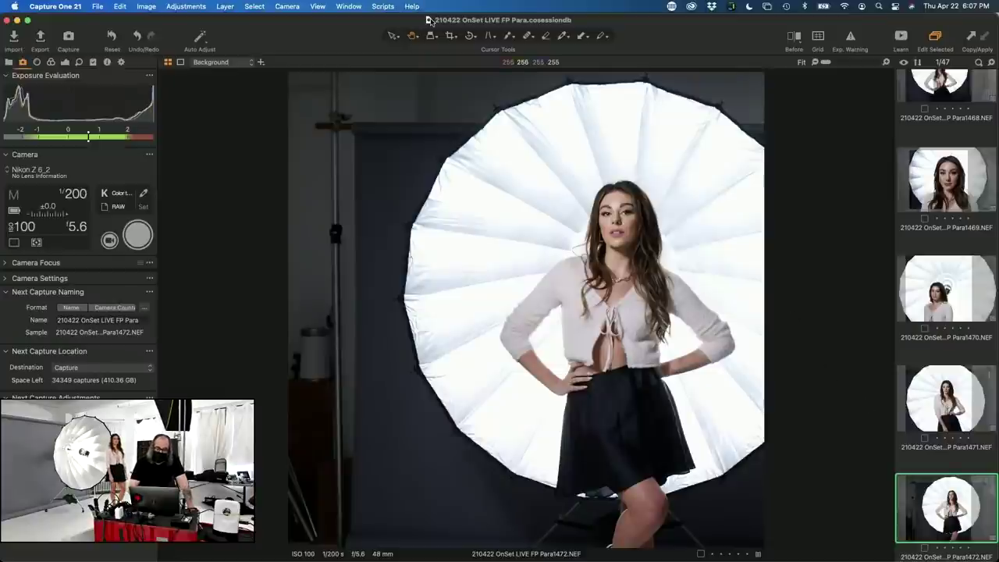
# Step: Shift the square crop on capture Para1472 to the right so it frames the whole umbrella behind the model
pyautogui.click(452, 36)
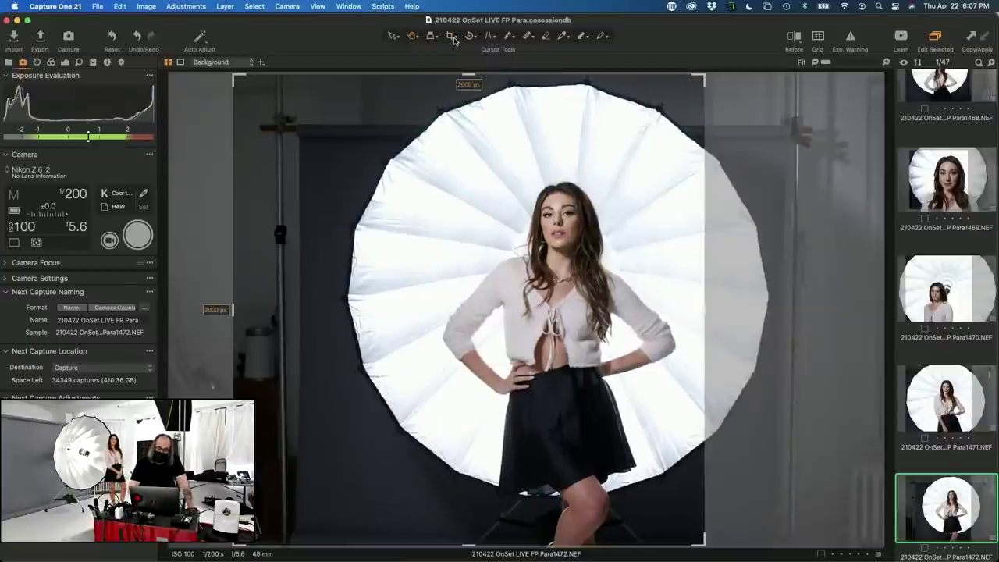
pyautogui.moveTo(547, 242); pyautogui.dragTo(632, 241)
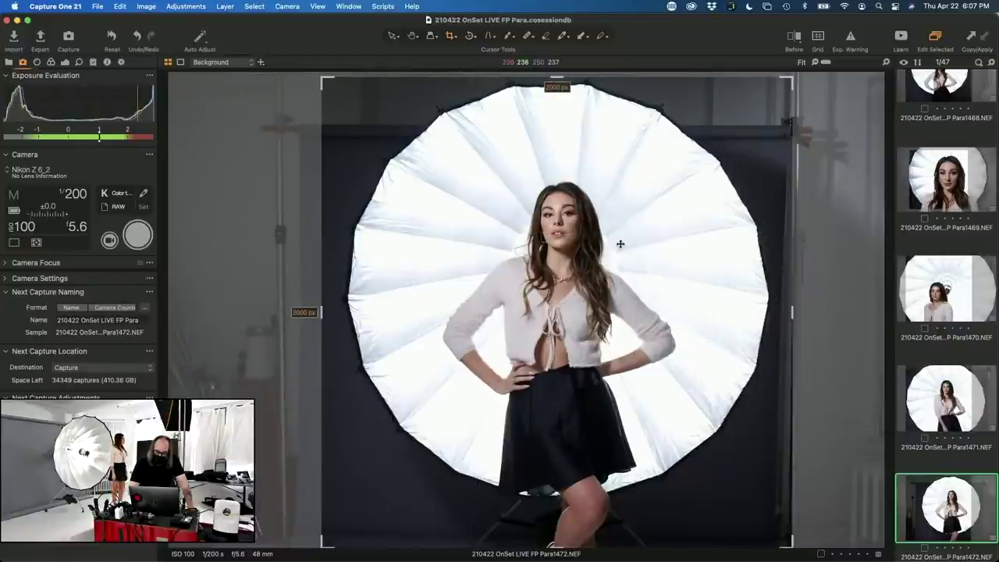
pyautogui.click(414, 35)
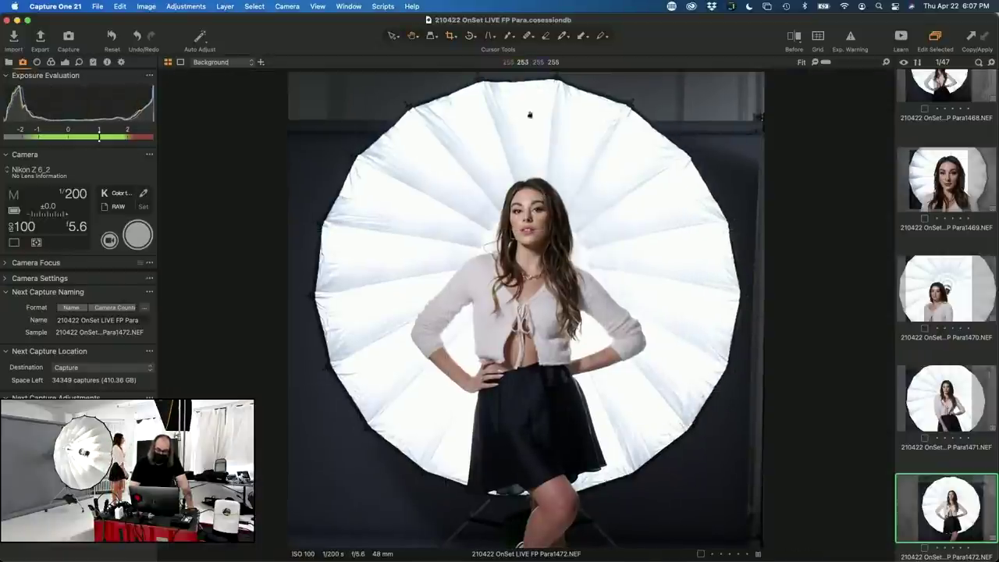